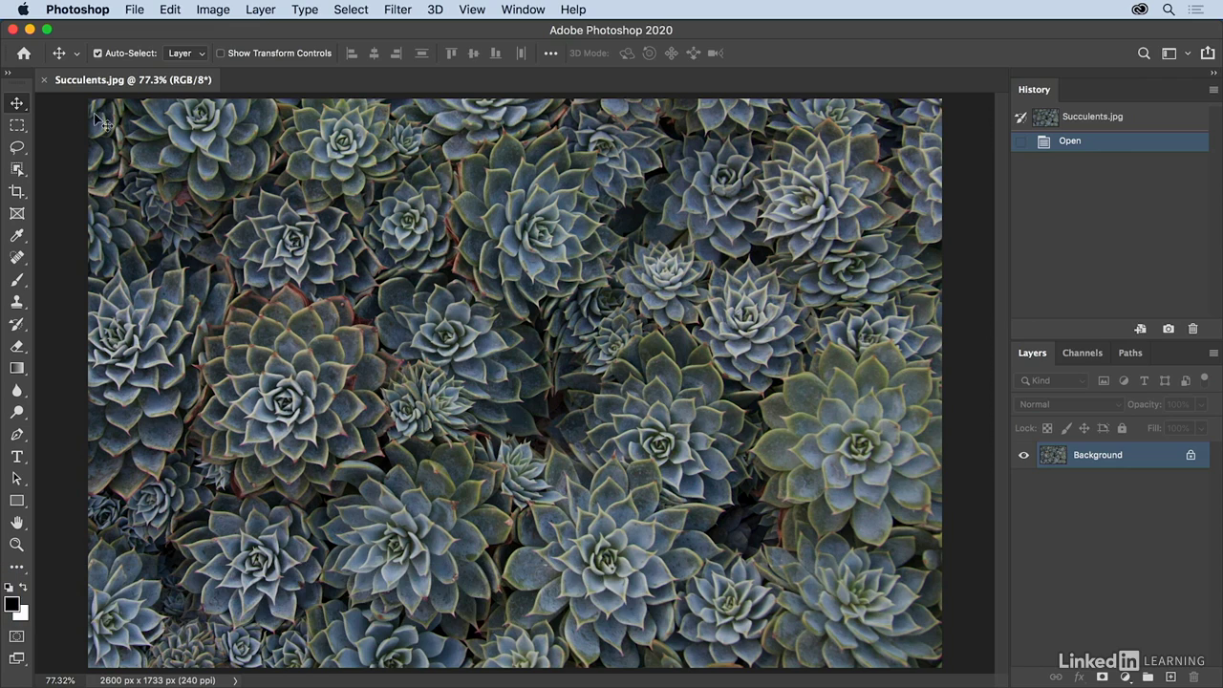
Flip the succulents canvas horizontally from Image > Image Rotation
click(211, 12)
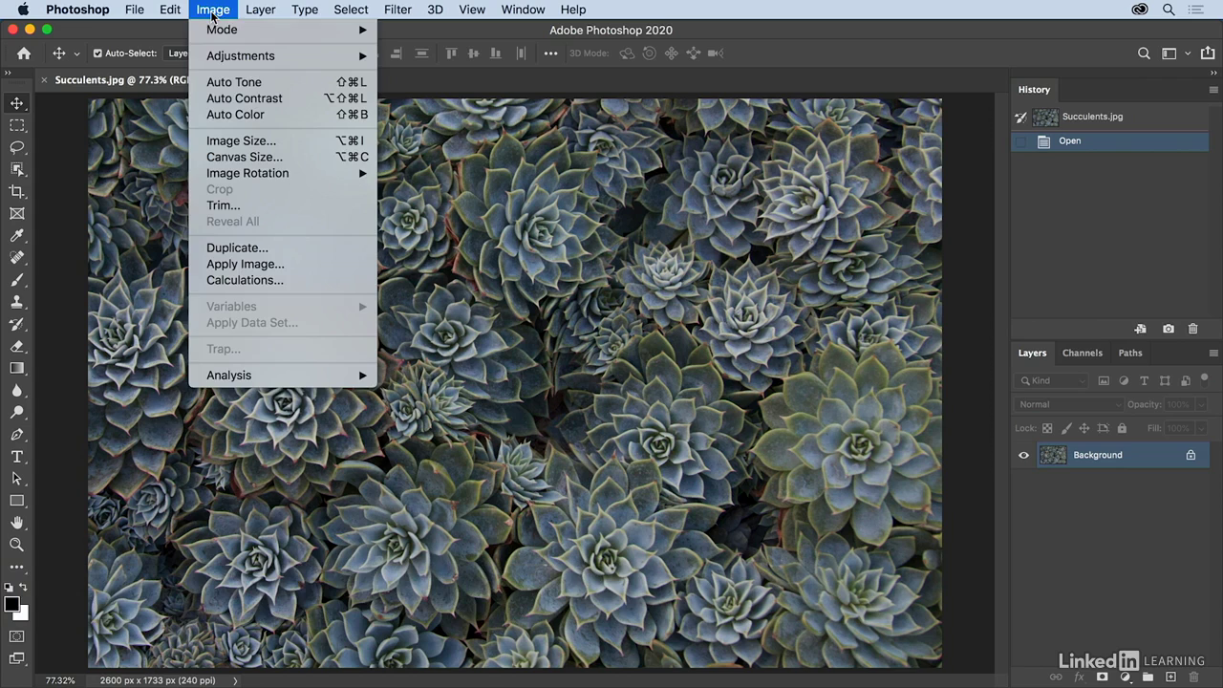
mouse_move(316, 177)
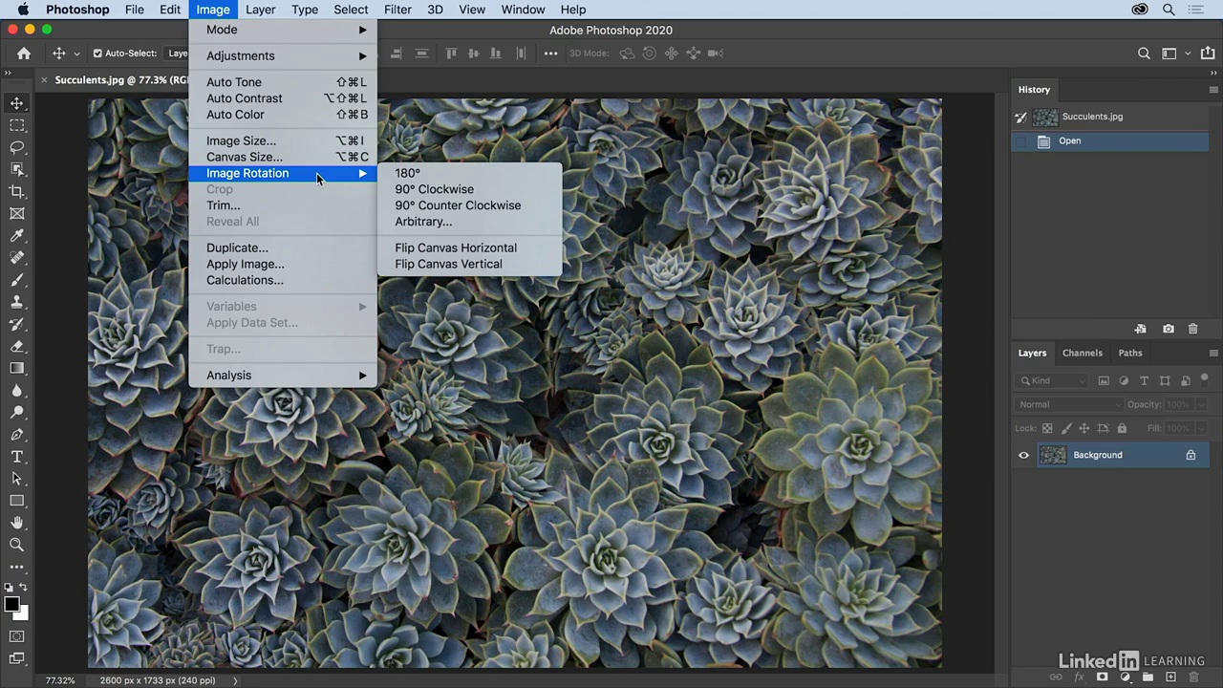
click(463, 251)
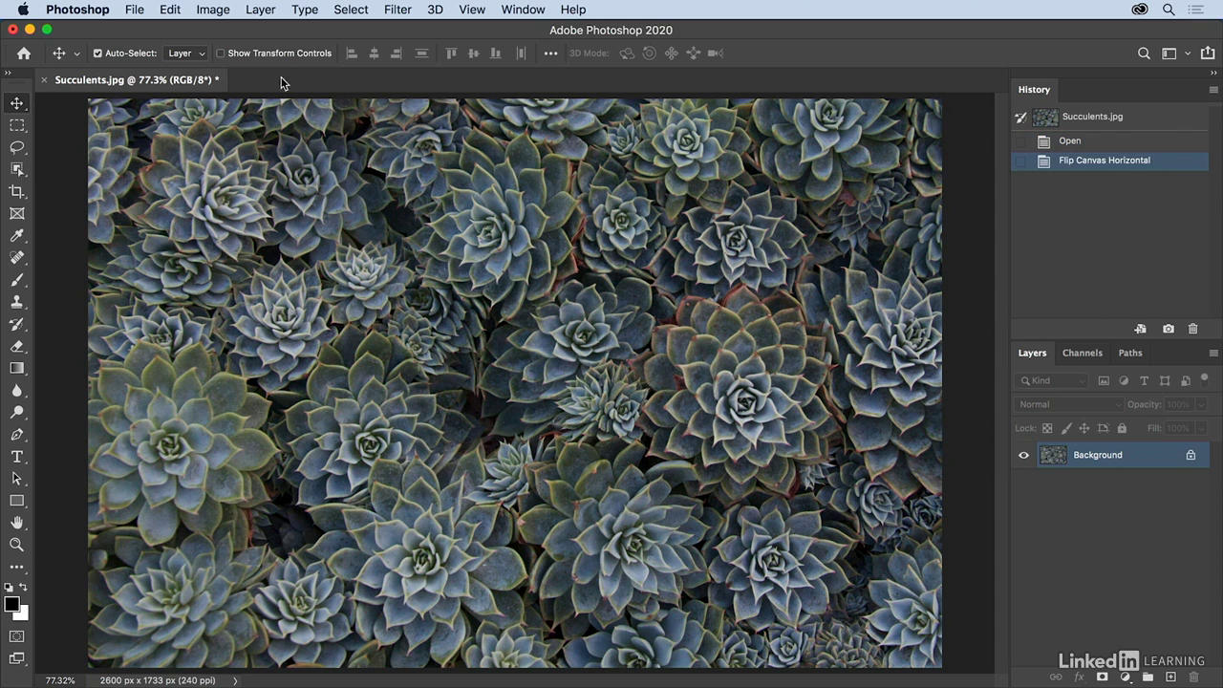
Leave Undo unused, show the History panel, and step back to the Open state
click(171, 11)
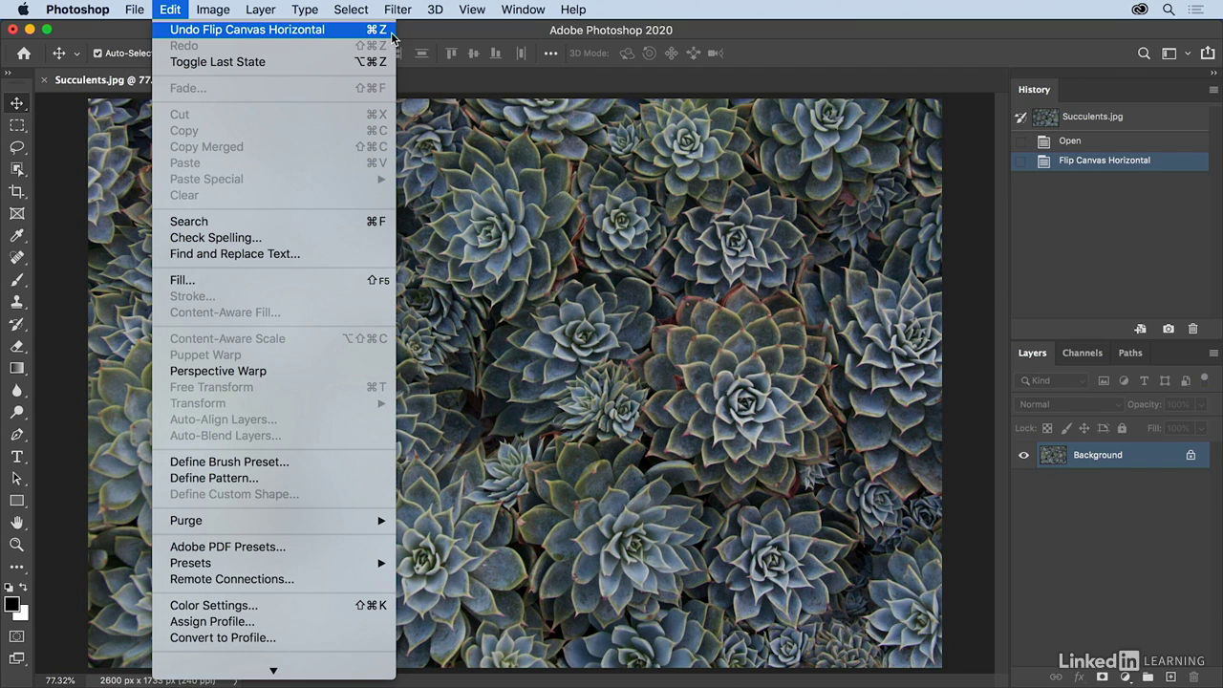
click(535, 151)
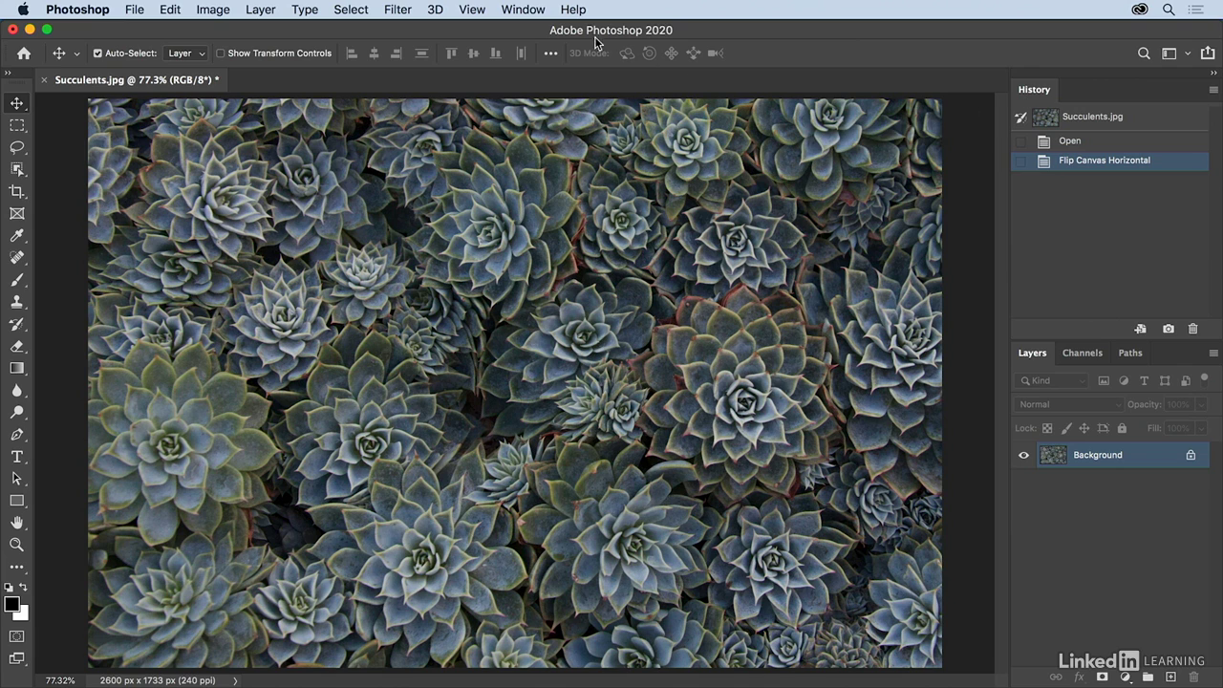
click(528, 15)
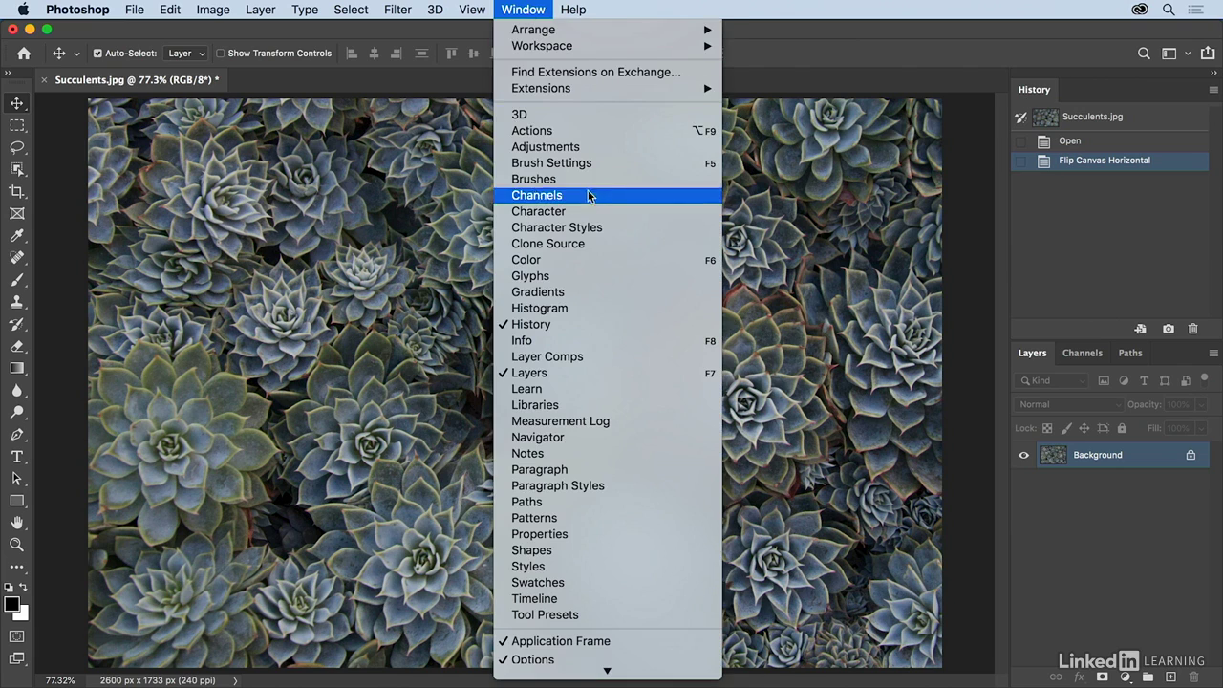
click(600, 326)
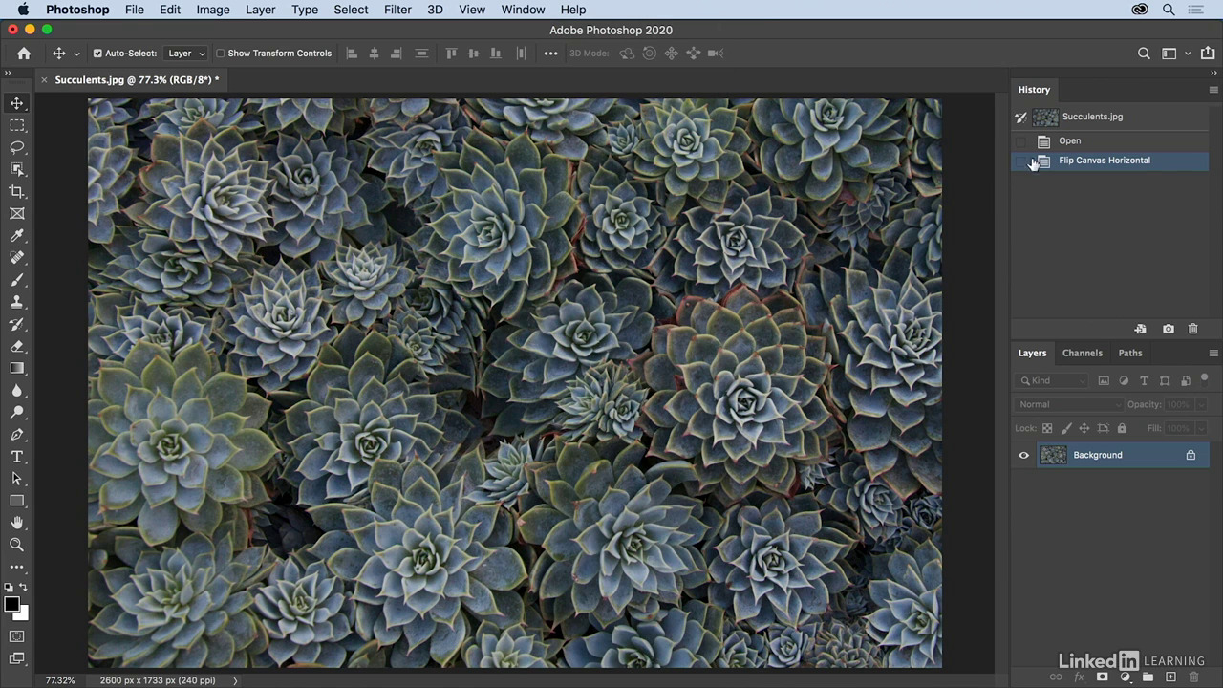
click(1069, 142)
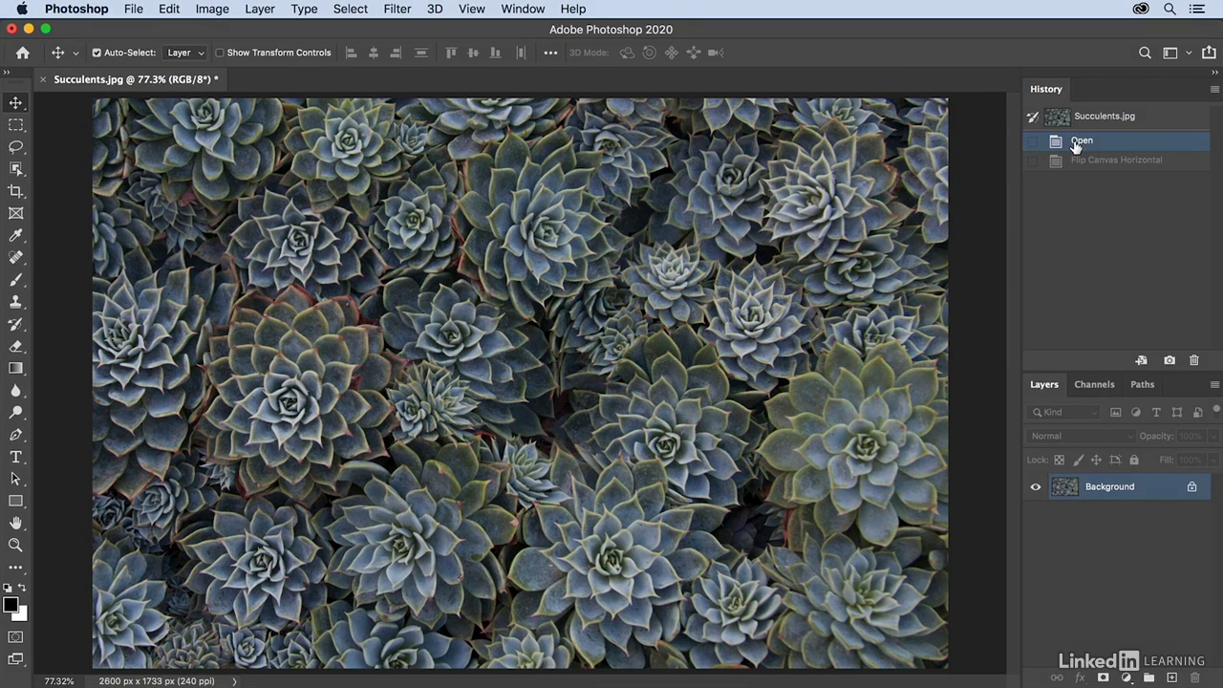
Apply the Stylize > Solarize filter to the succulents photo
click(397, 10)
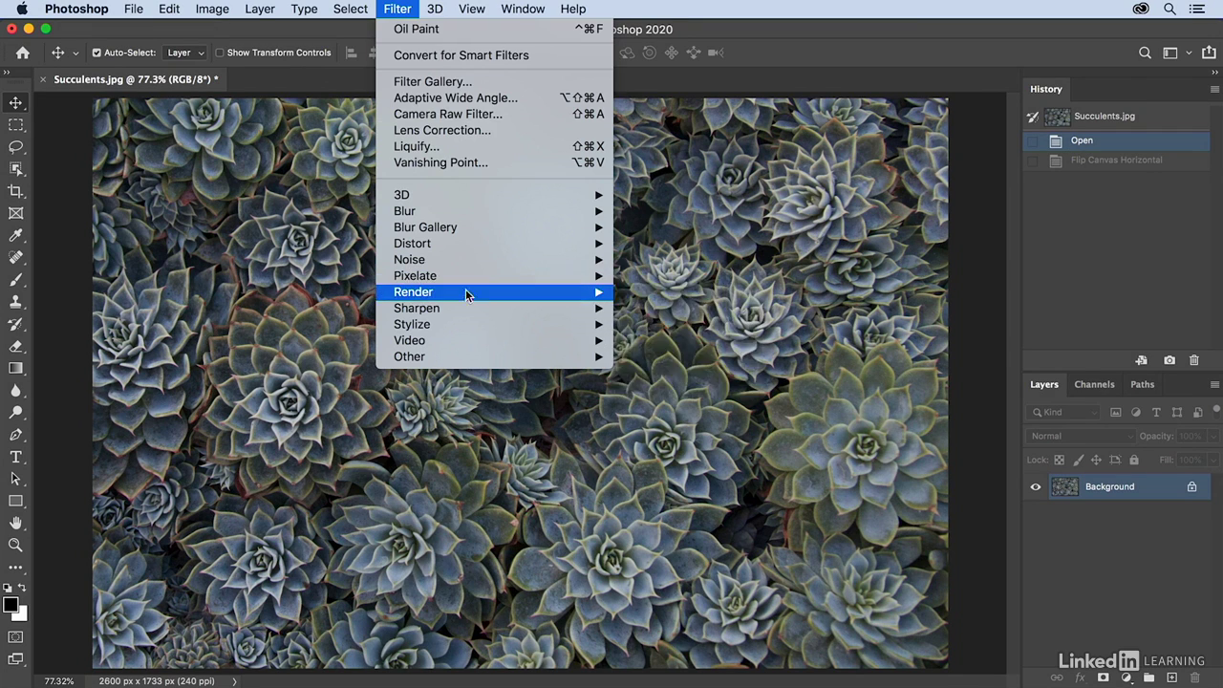
mouse_move(469, 324)
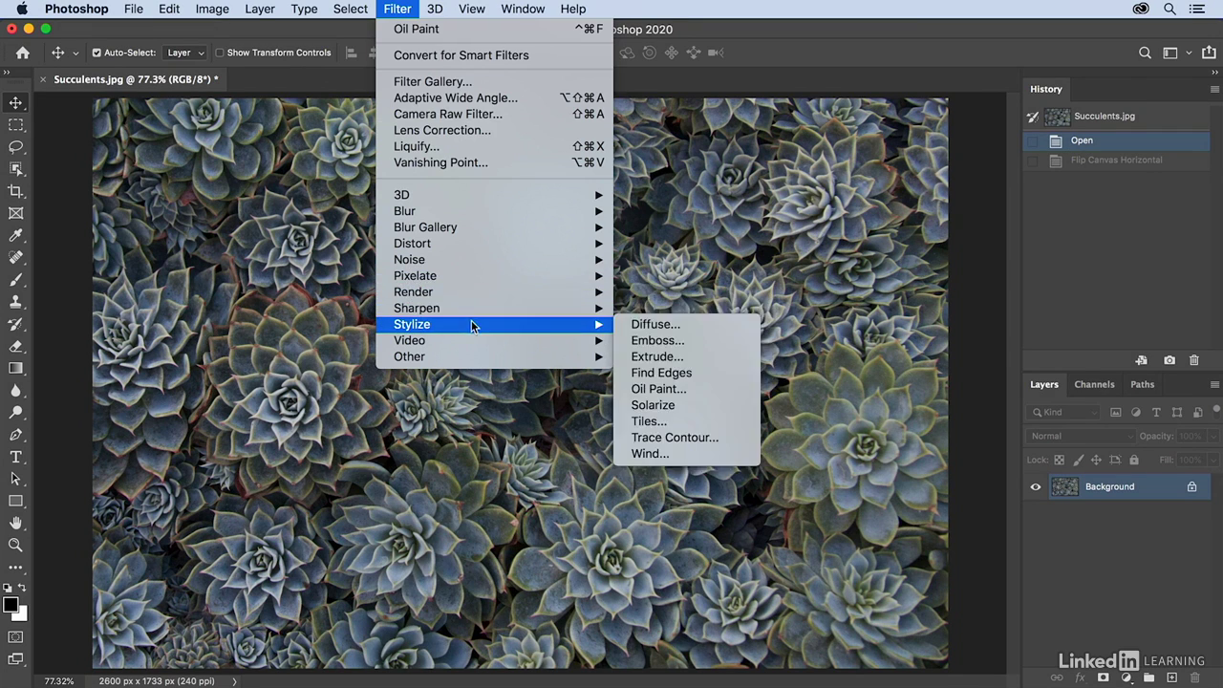
click(680, 405)
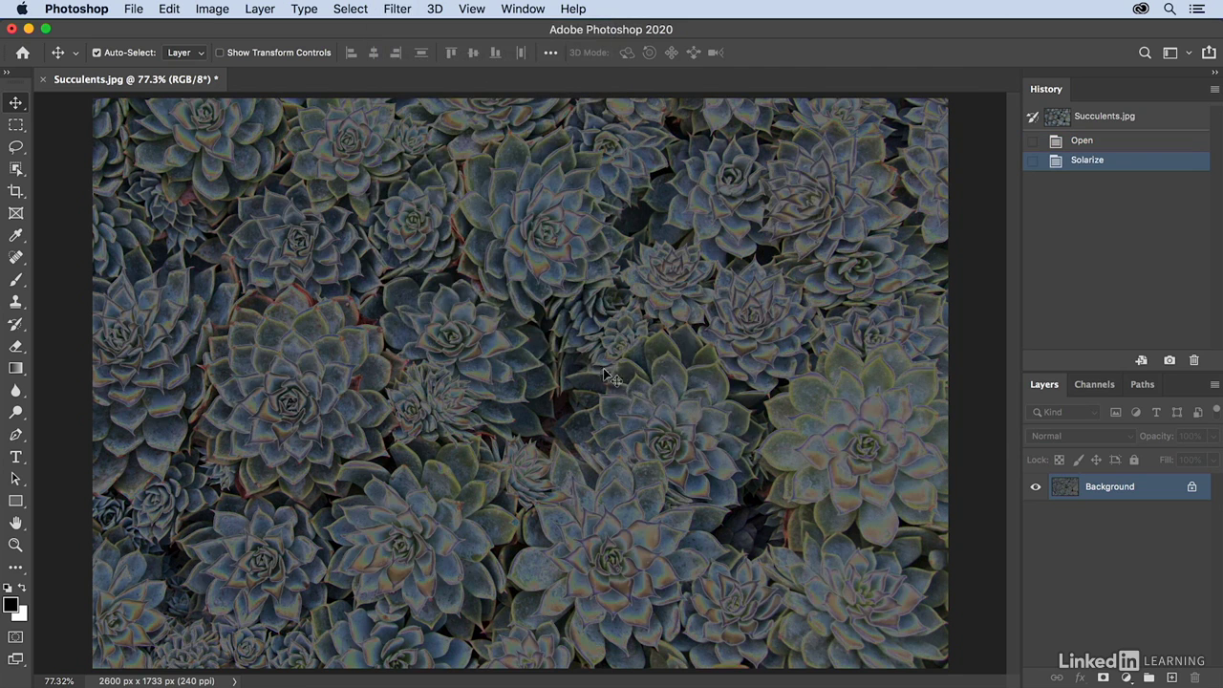
Invert the photo's colours with Image > Adjustments > Invert
click(220, 11)
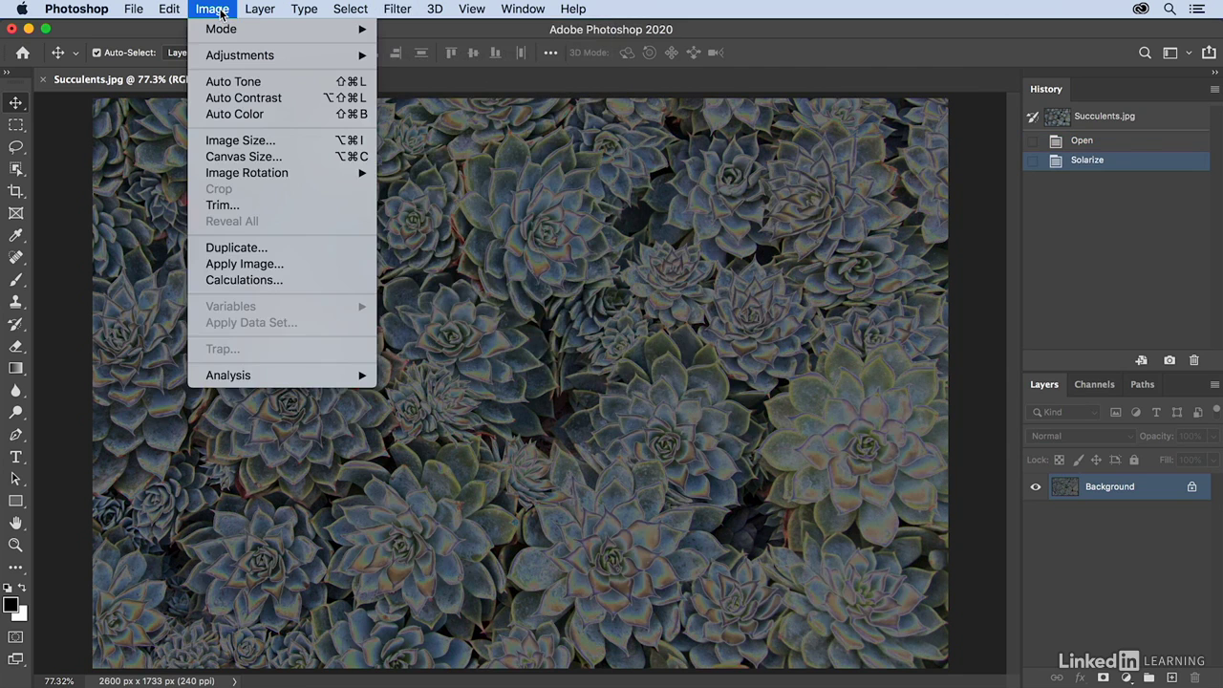
mouse_move(239, 57)
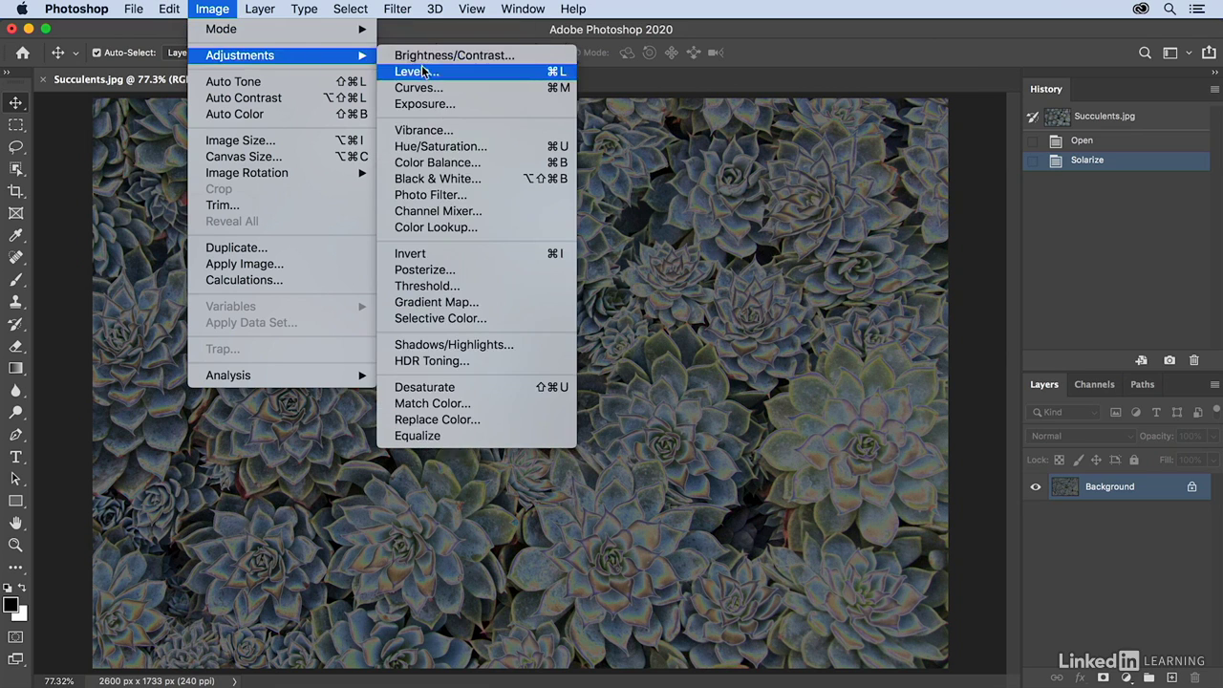
click(448, 255)
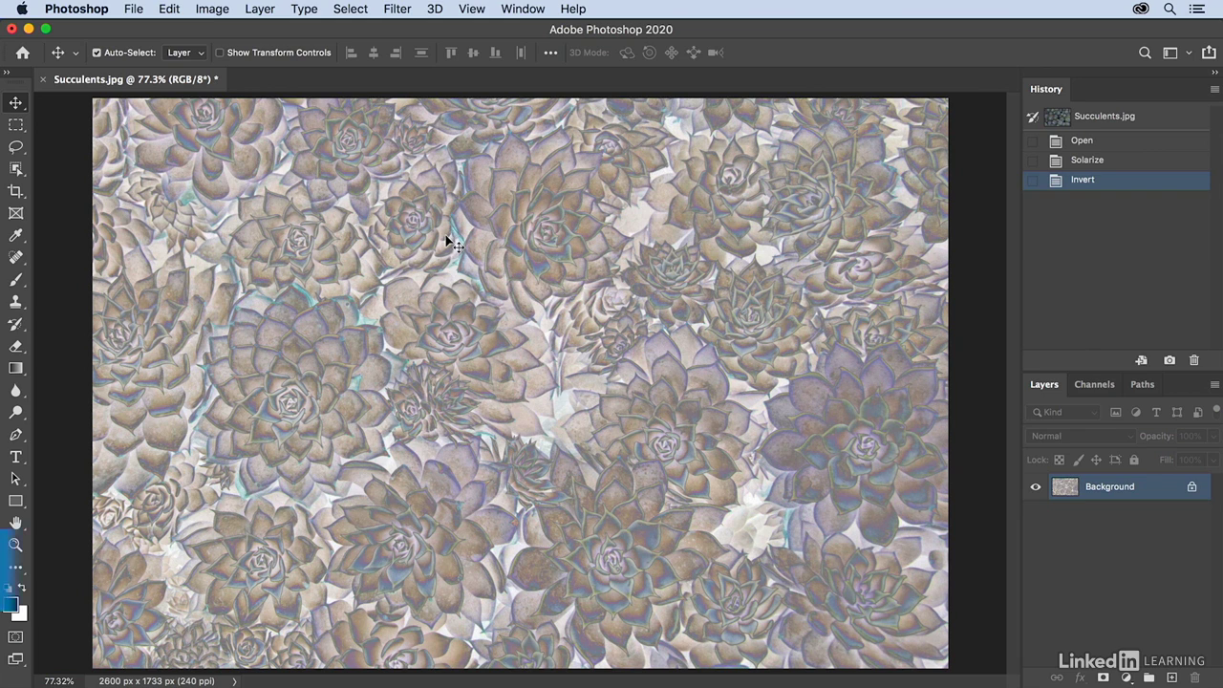
Find Oil Paint through command search and apply it at Stylization 2.3, Scale 0.8
key(super+f)
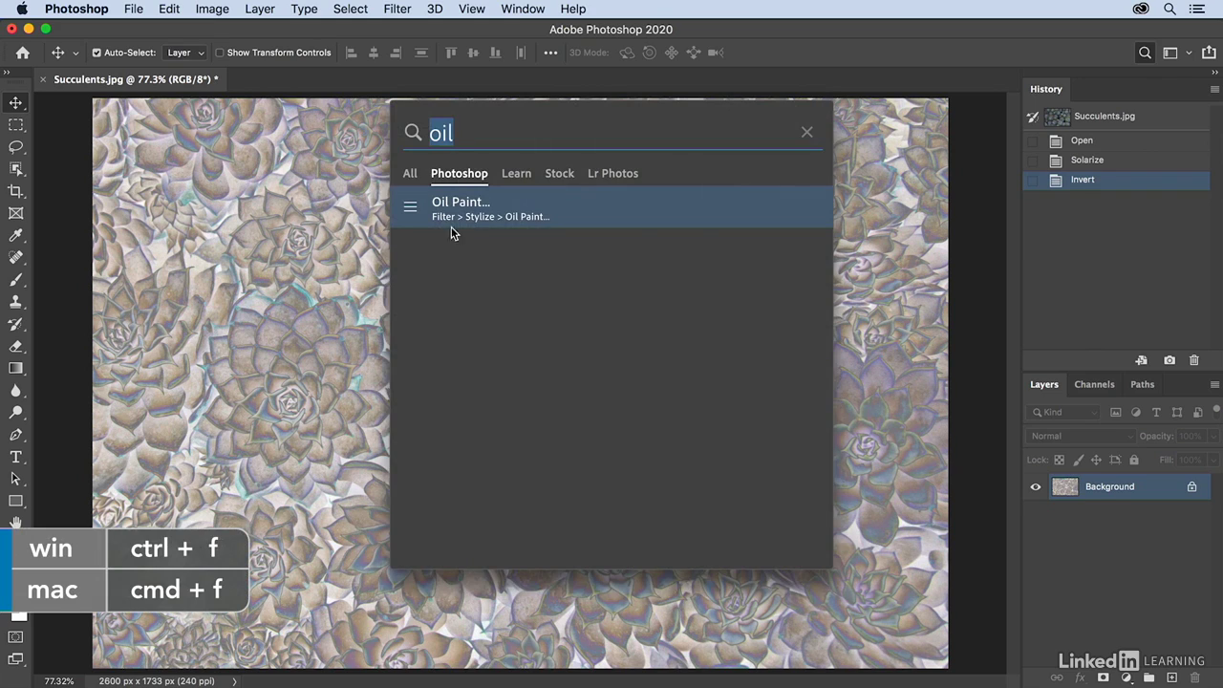
click(490, 140)
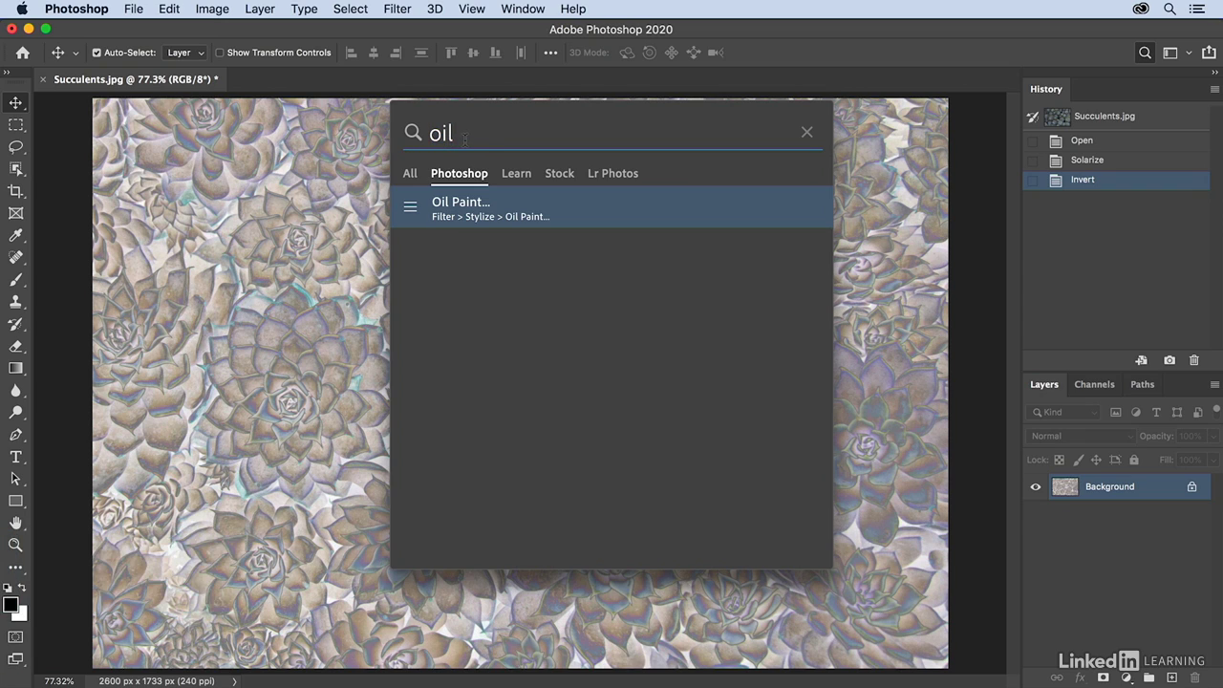
text(p)
click(472, 233)
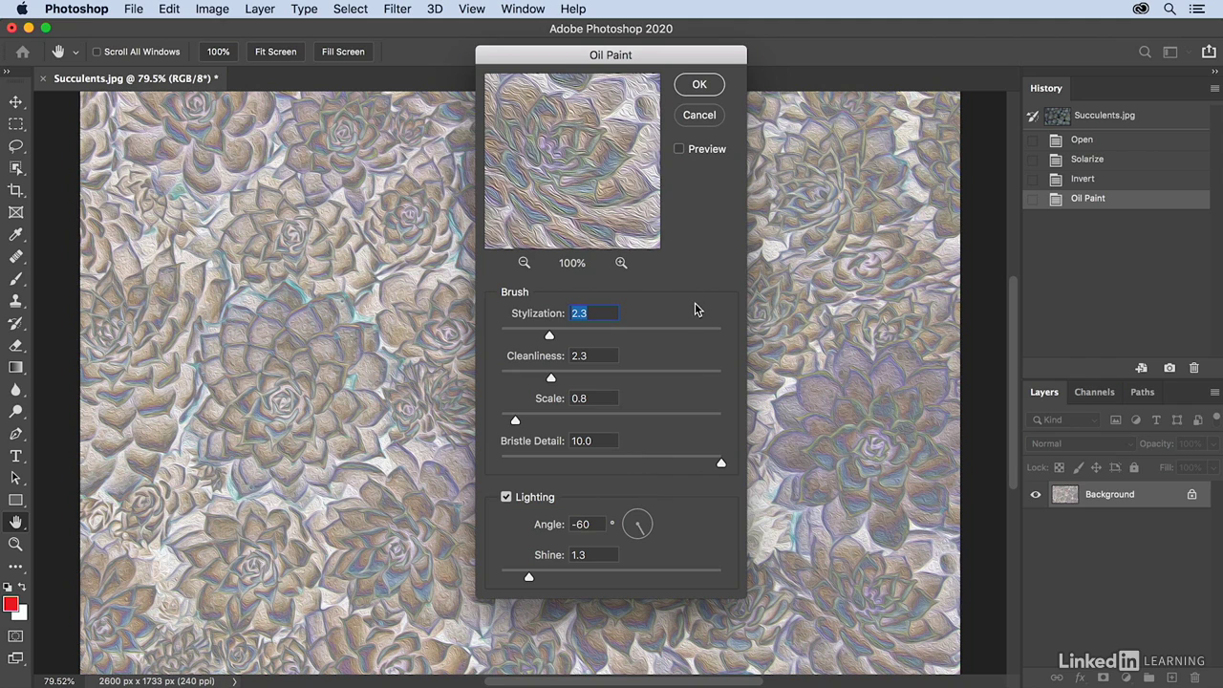
click(699, 85)
click(209, 8)
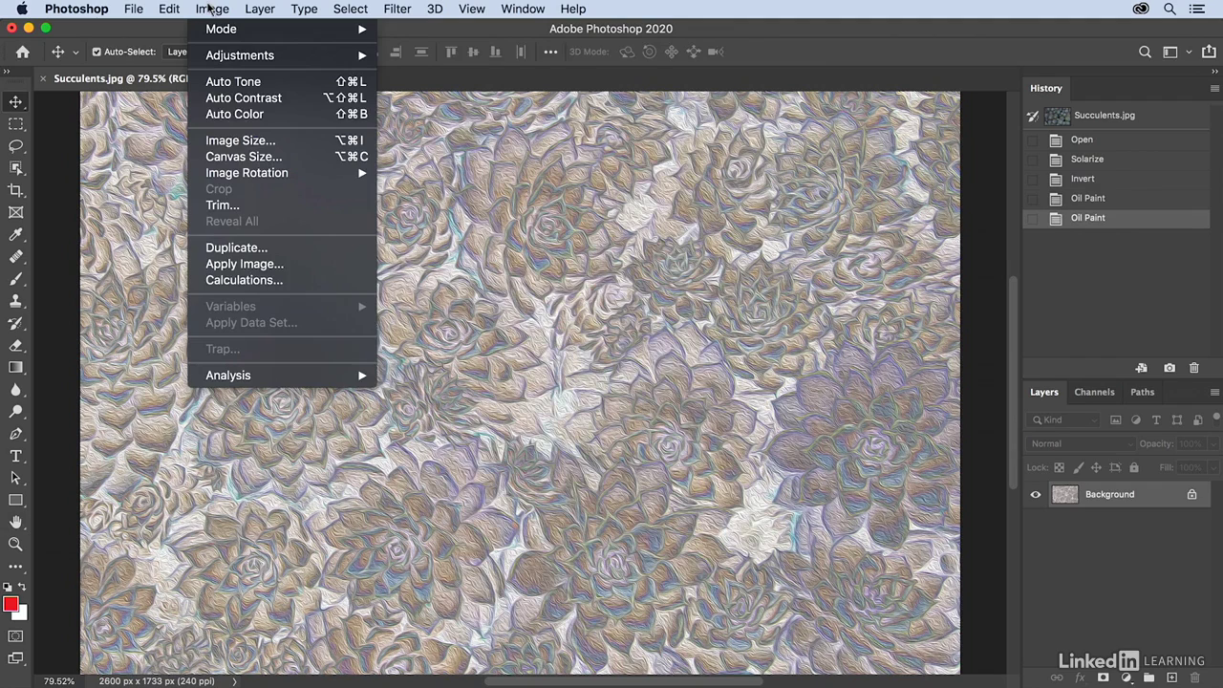
Colorize via Hue/Saturation, Hue about 34 and saturation slightly raised, then apply Auto Tone
mouse_move(239, 55)
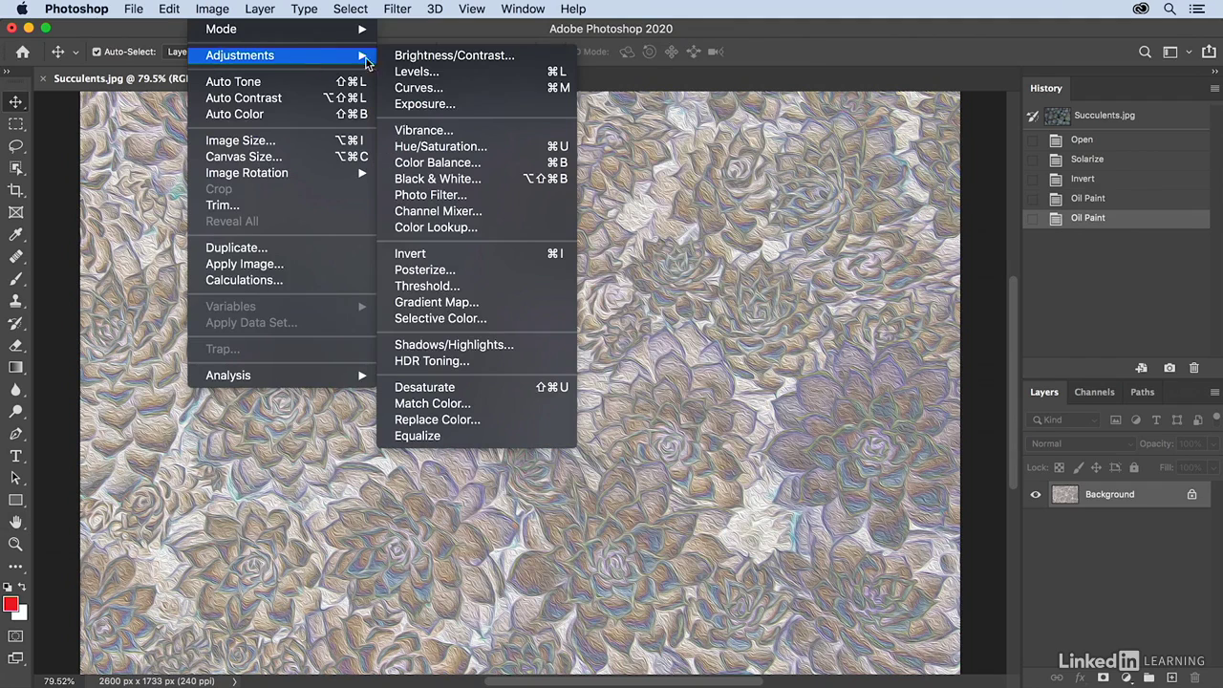
click(445, 149)
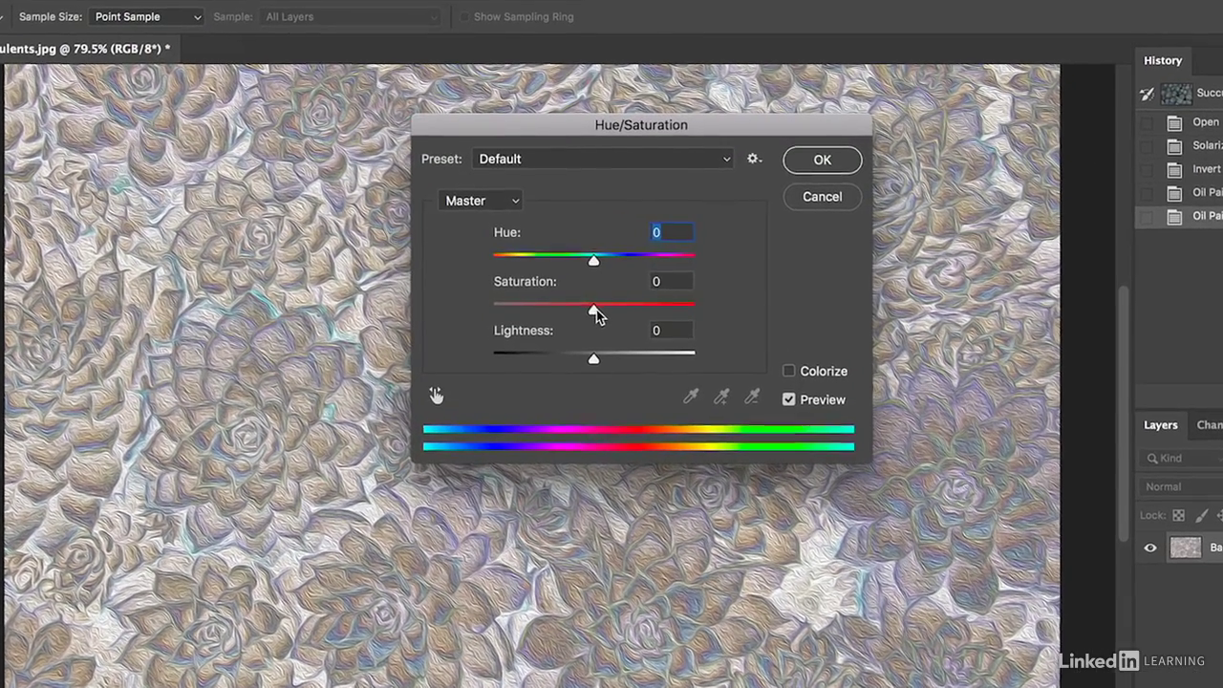
drag(572, 297, 621, 312)
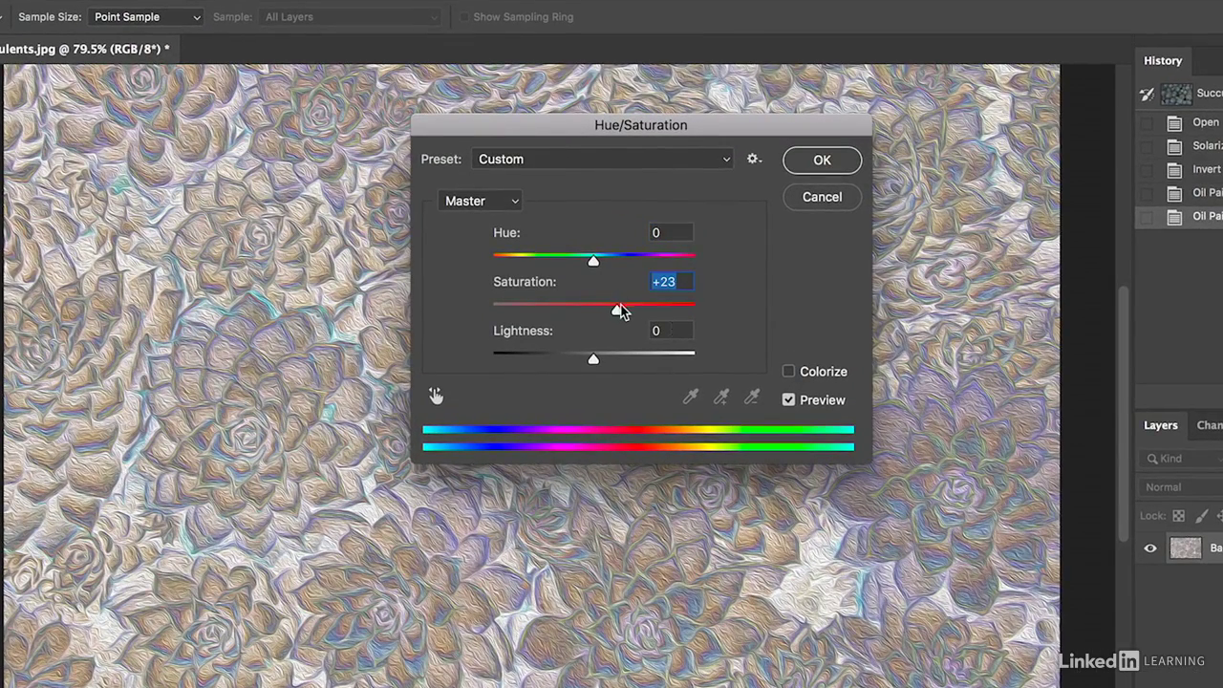
click(788, 372)
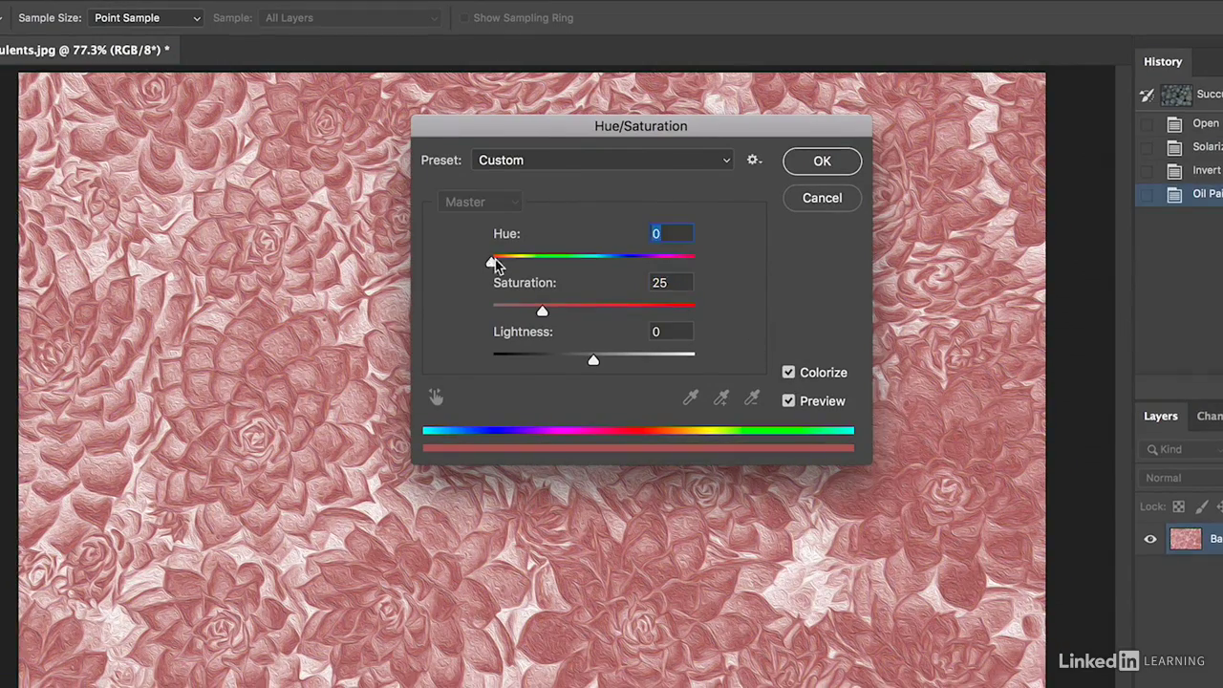
drag(494, 263, 509, 266)
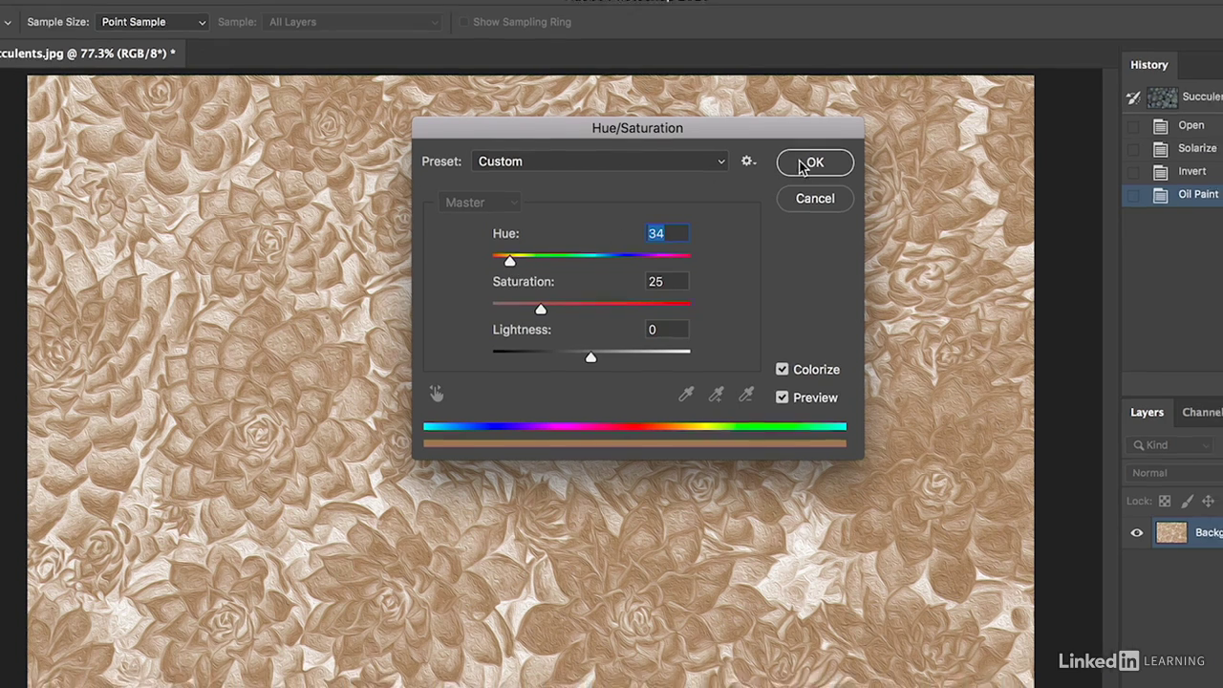
click(822, 160)
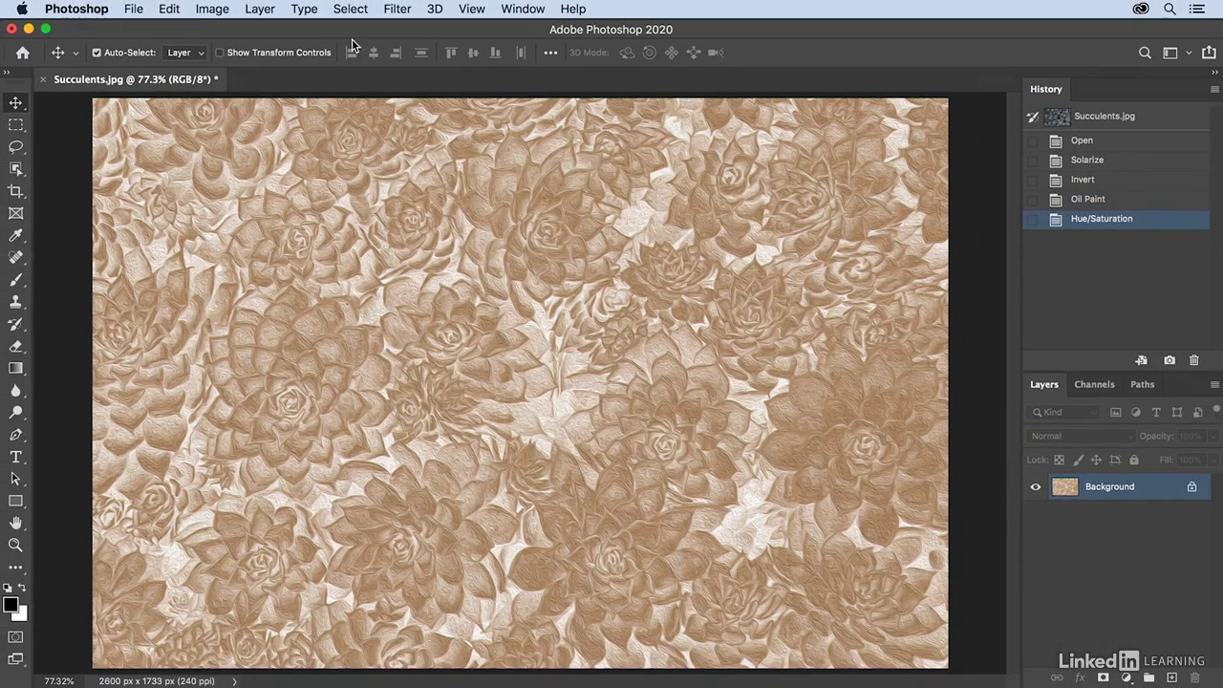
click(210, 9)
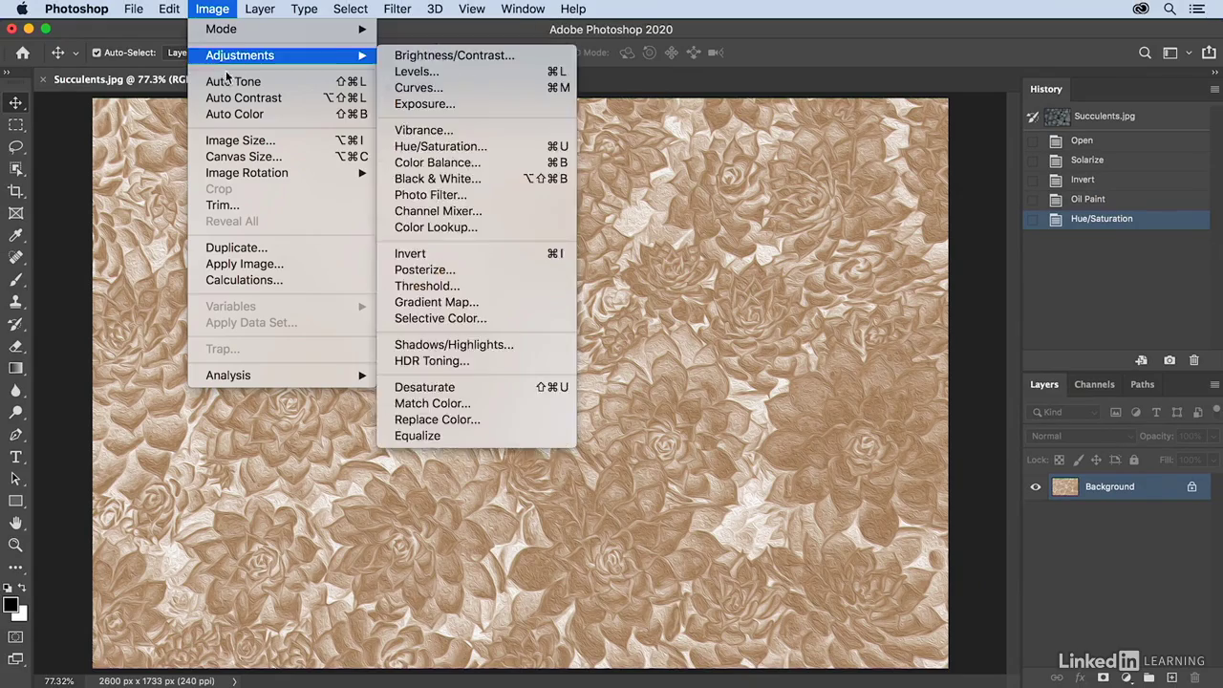
click(235, 84)
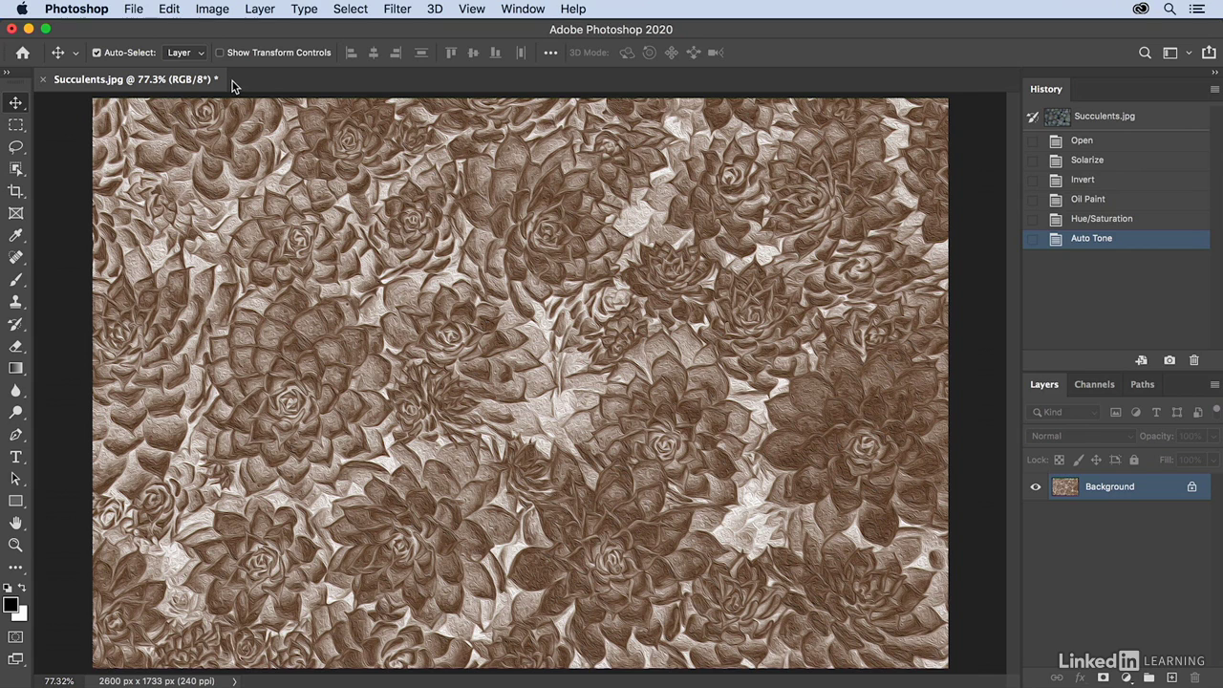
click(170, 10)
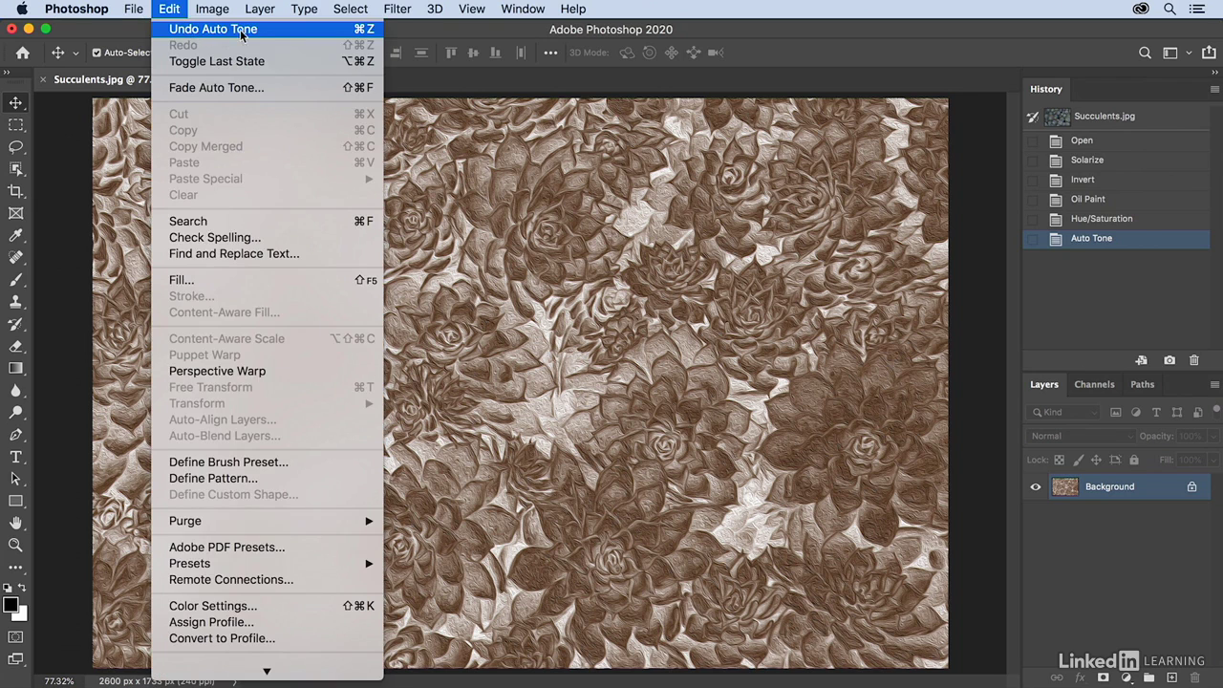
click(273, 33)
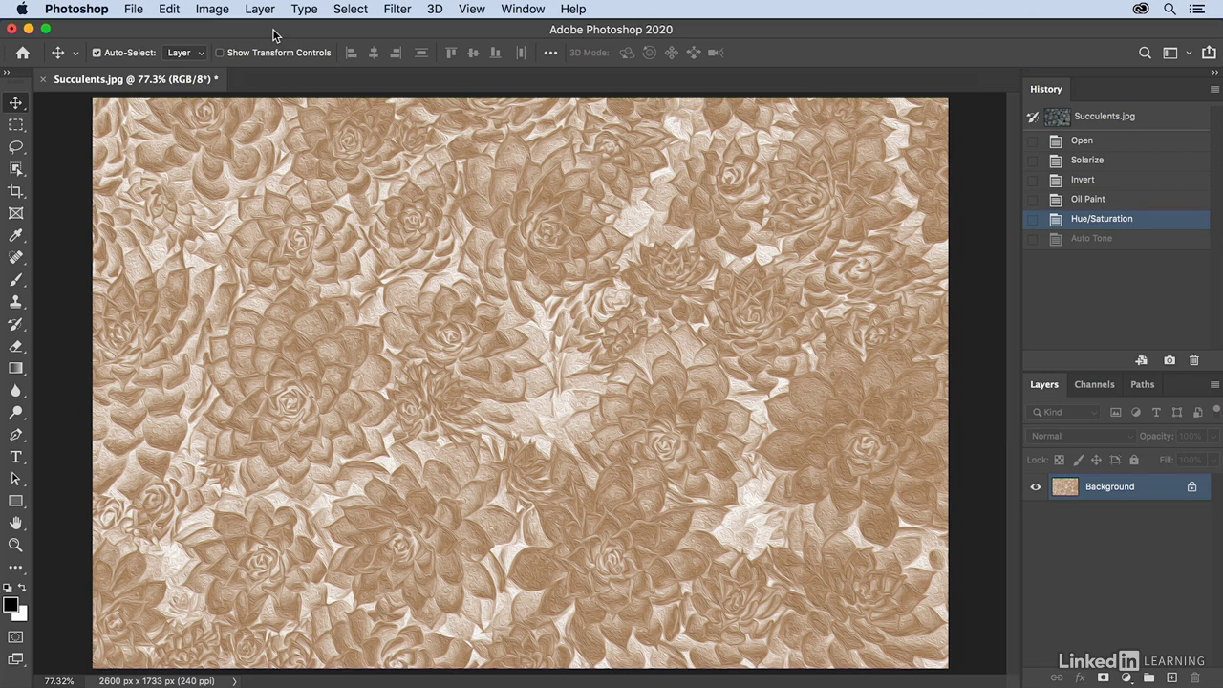
click(169, 8)
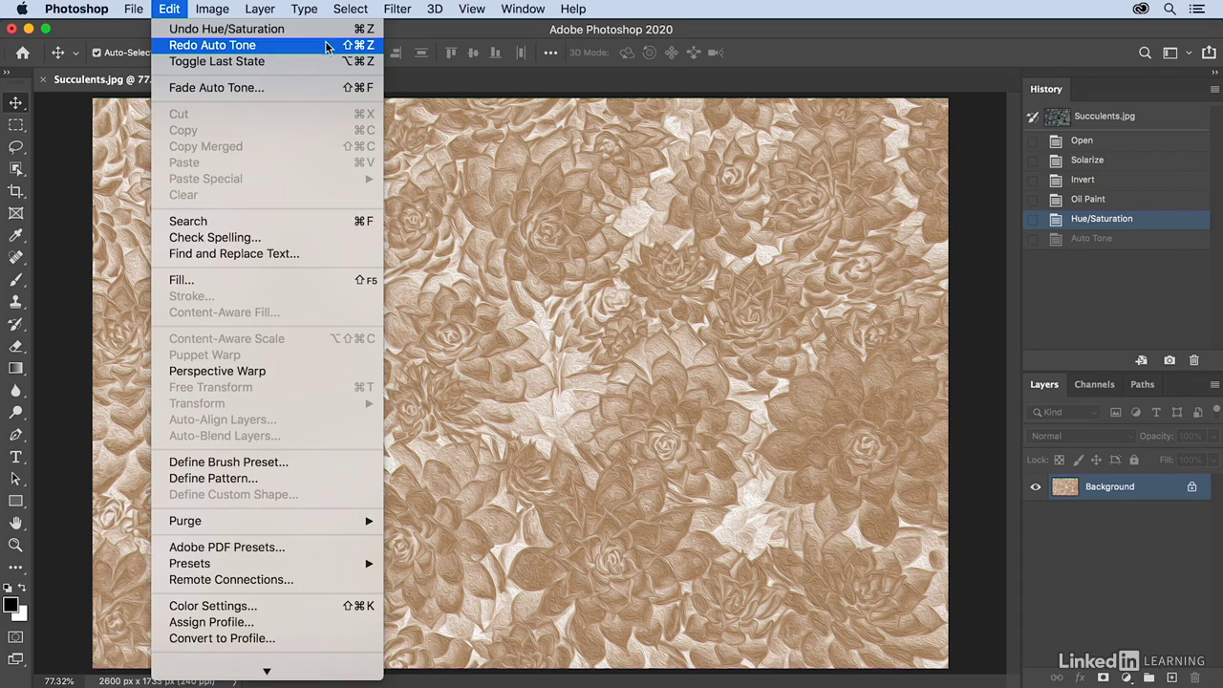
click(326, 46)
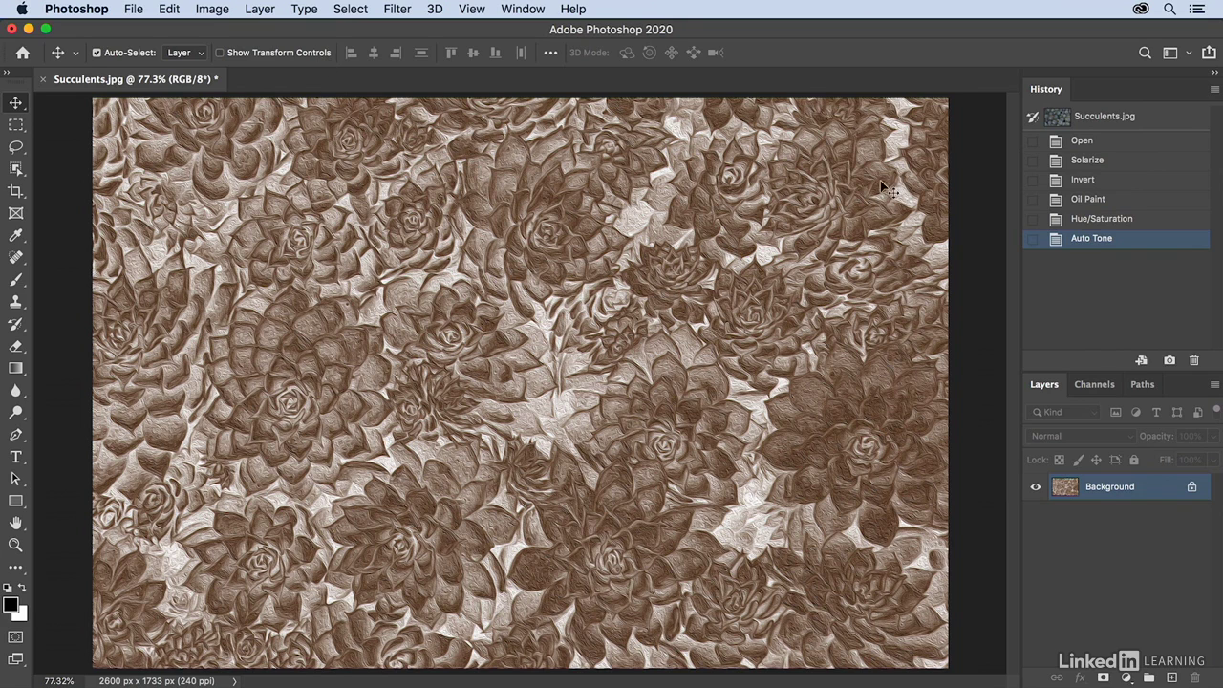
click(1099, 160)
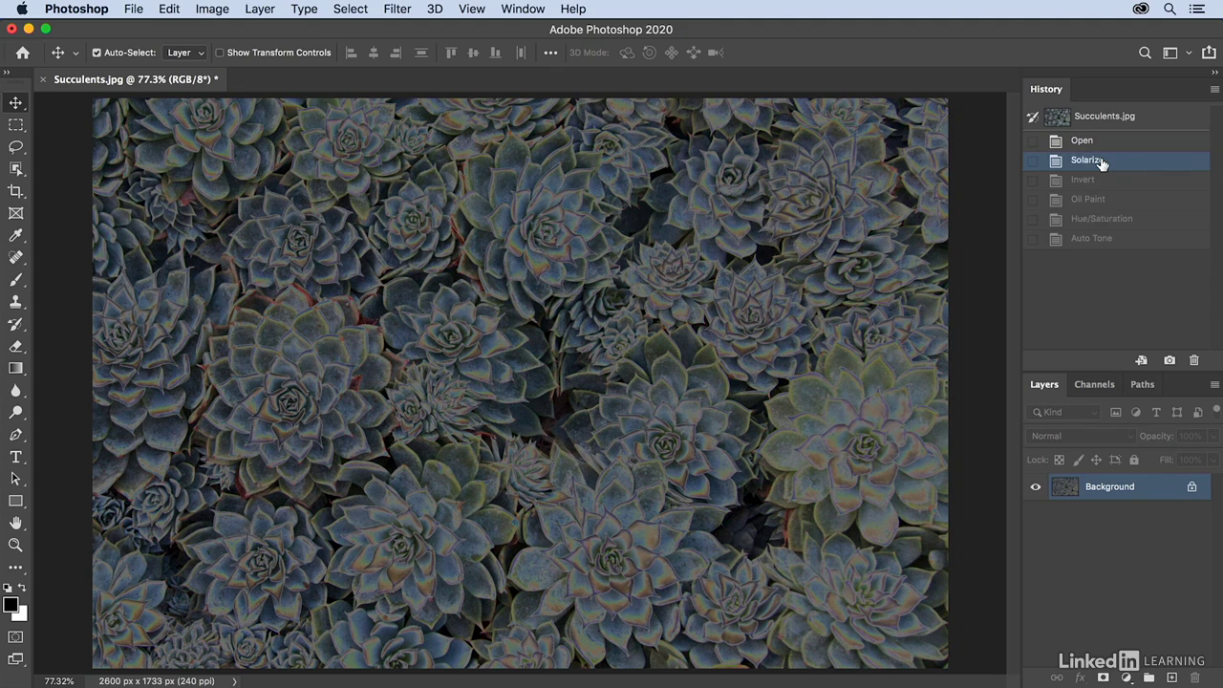
click(1099, 204)
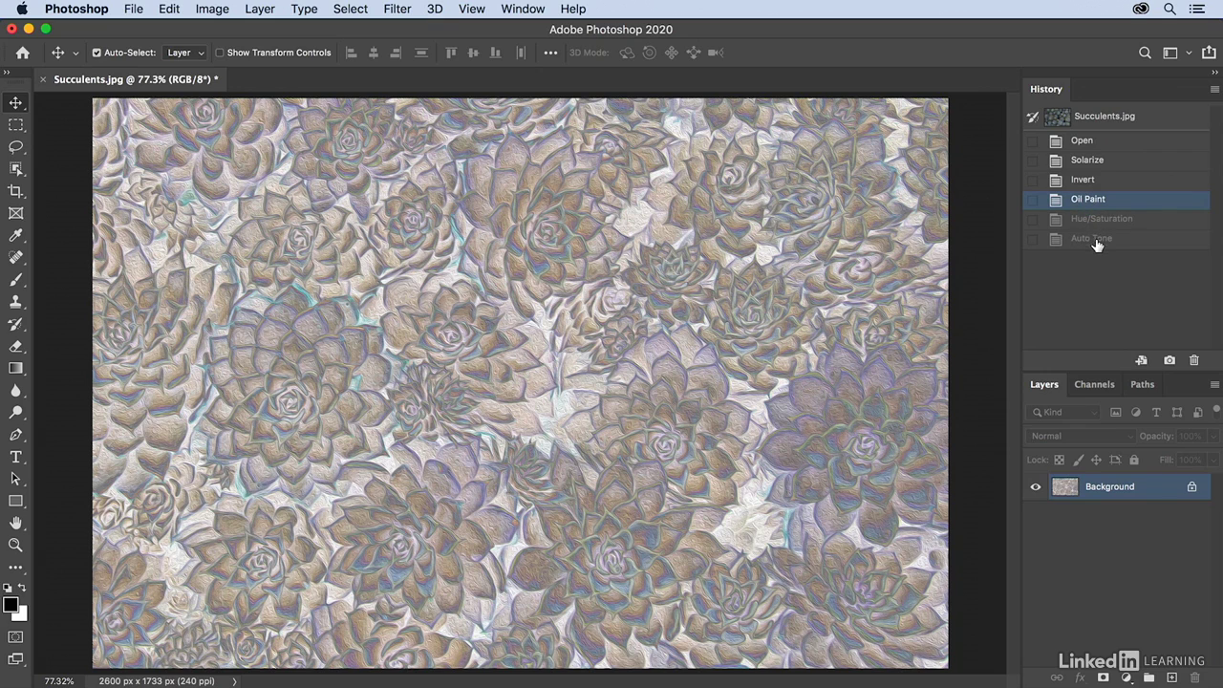
click(1095, 244)
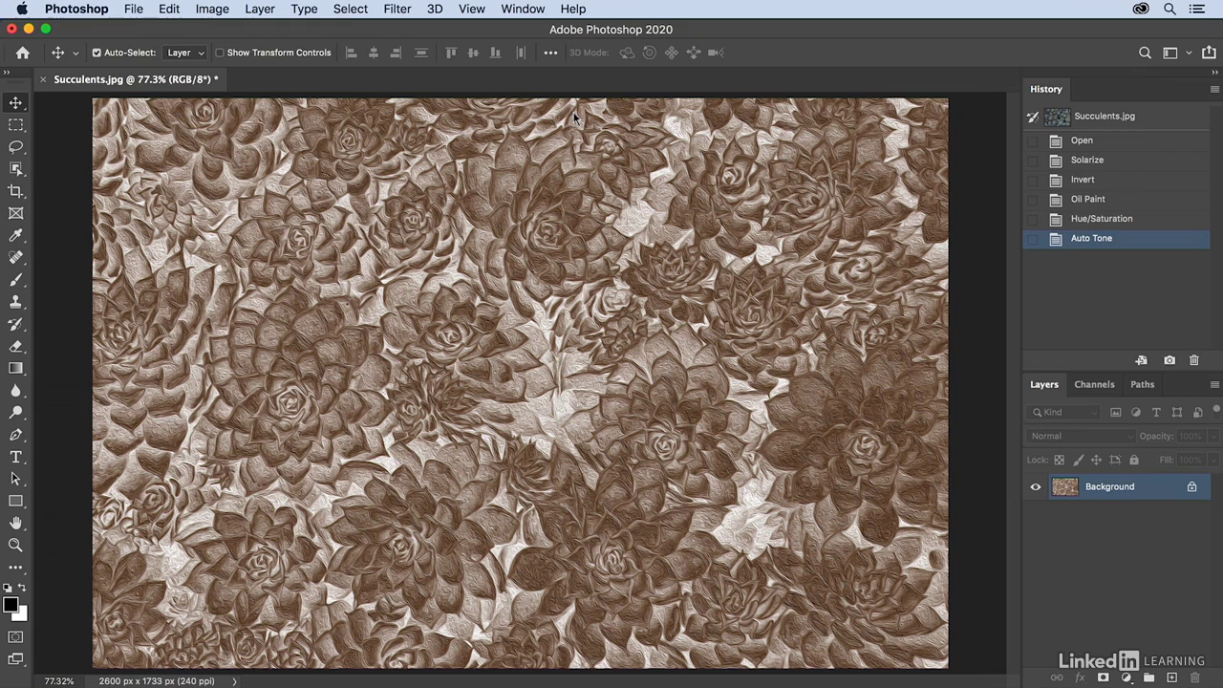
click(134, 8)
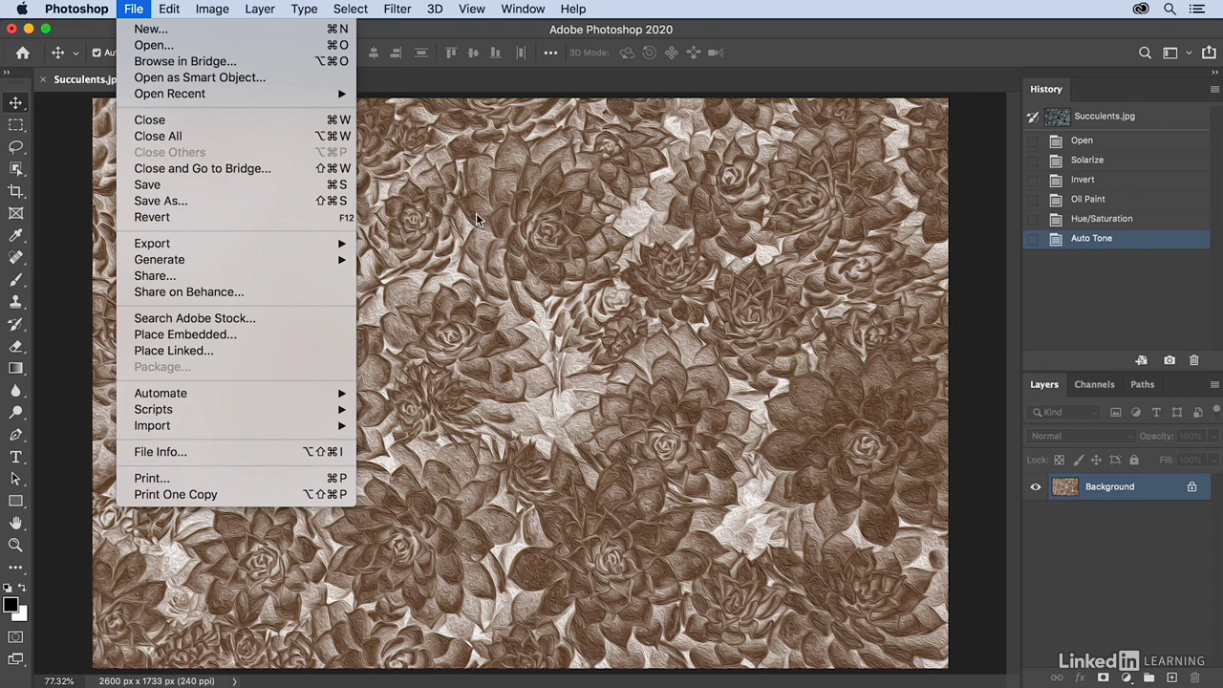
click(535, 208)
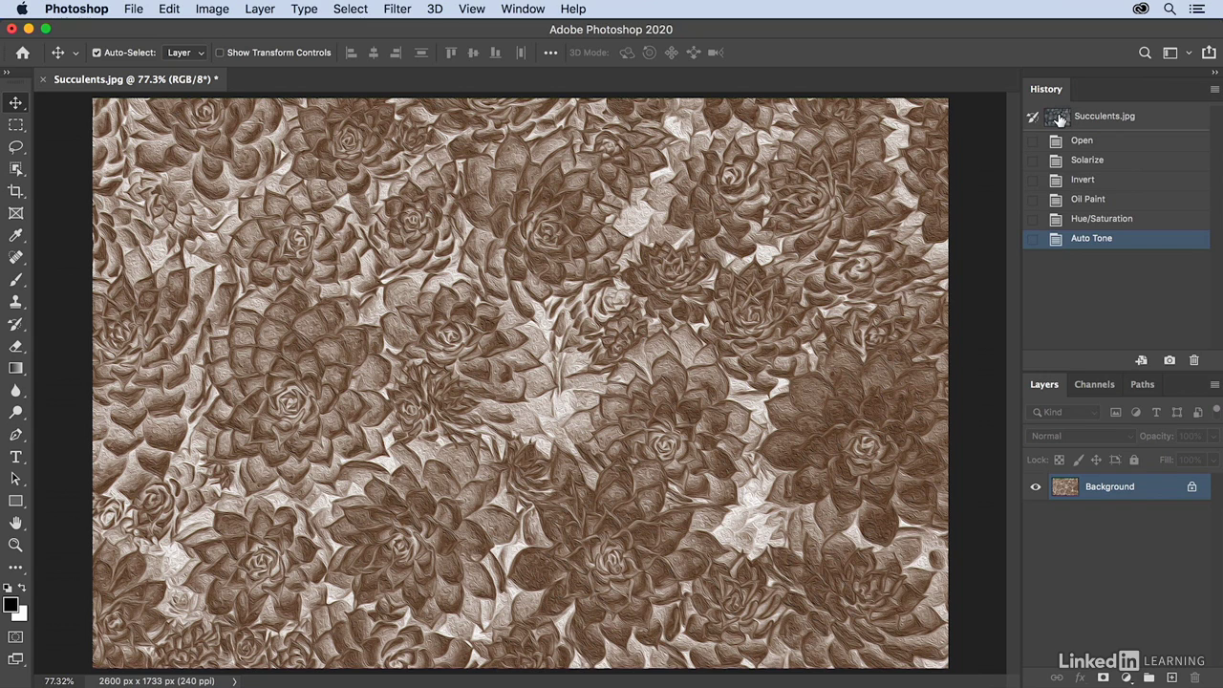
Restore the original photo from the Succulents.jpg snapshot in the History panel
click(1059, 117)
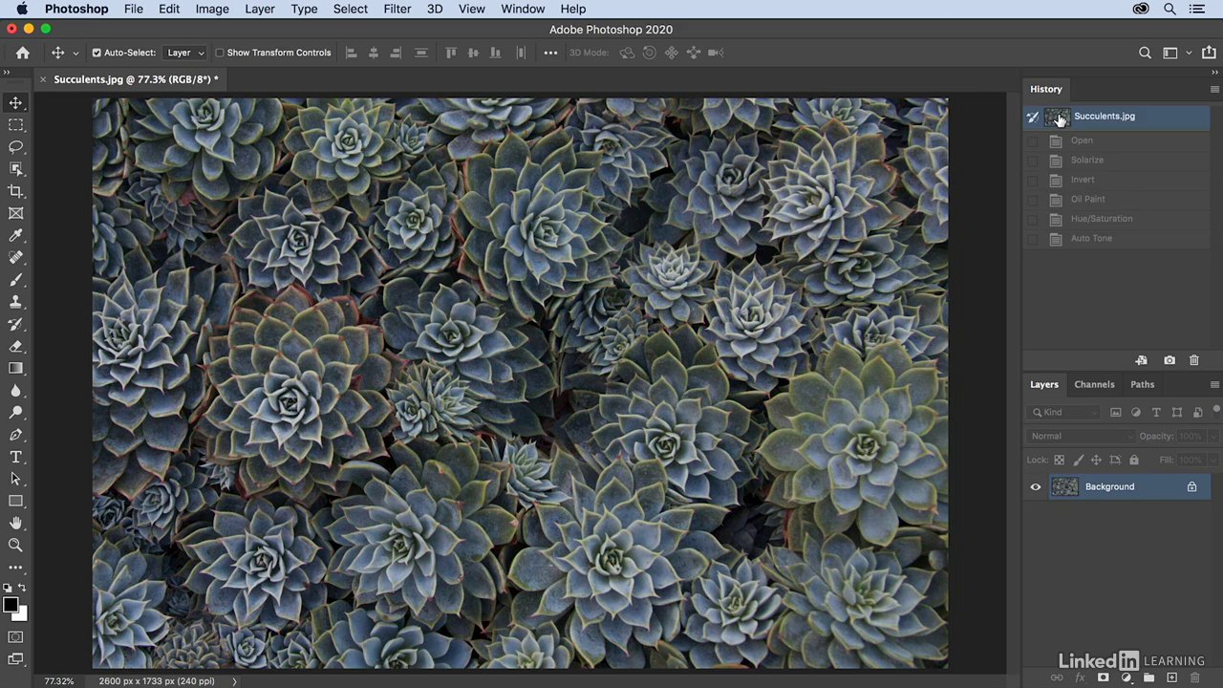